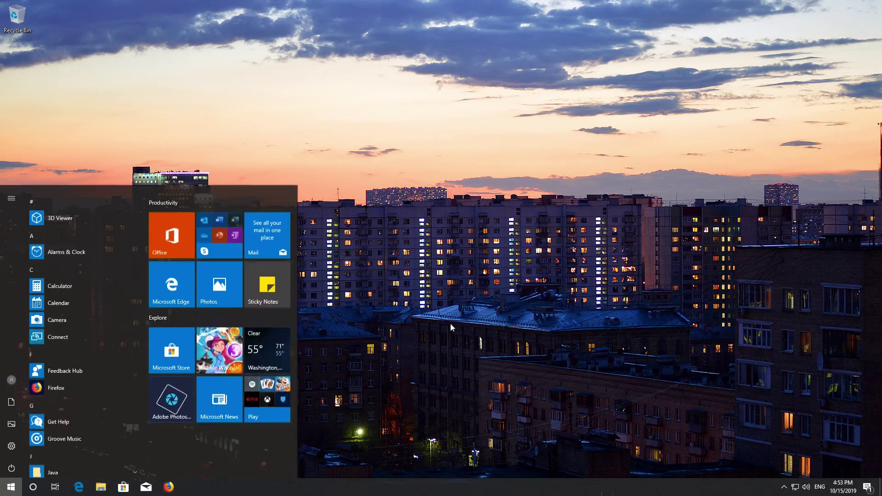
- Search msconfig in Start and open System Configuration
text(msconfig)
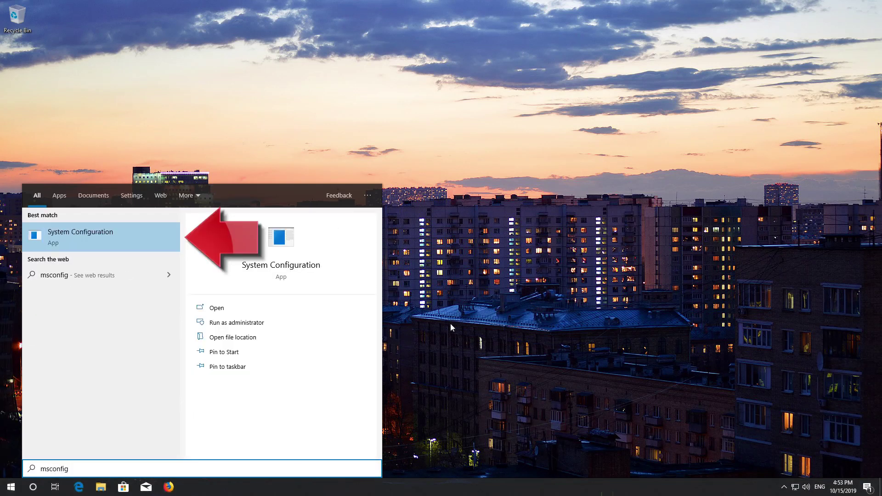
click(111, 240)
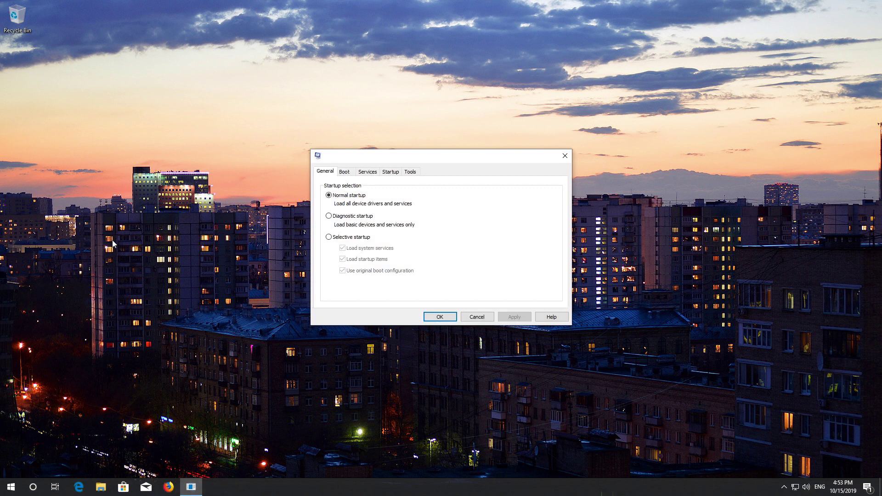
- Hide all Microsoft services, disable the remaining third-party services, and go to the Startup tab
click(367, 172)
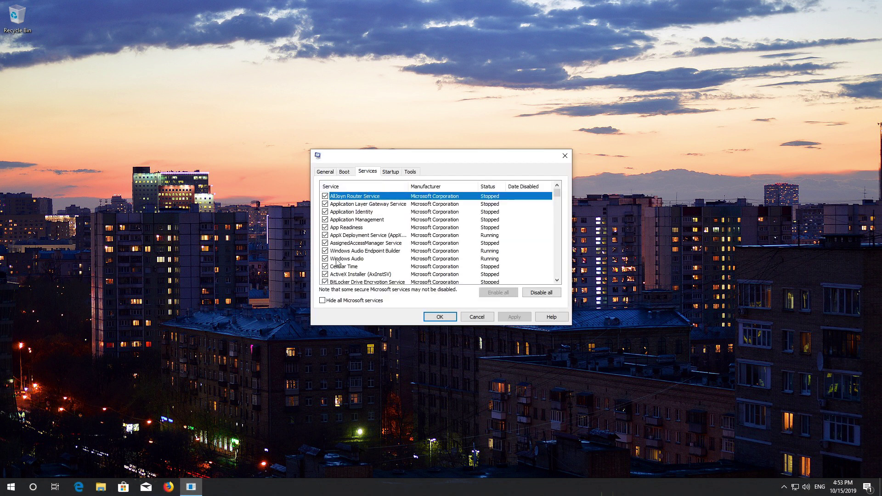
click(322, 301)
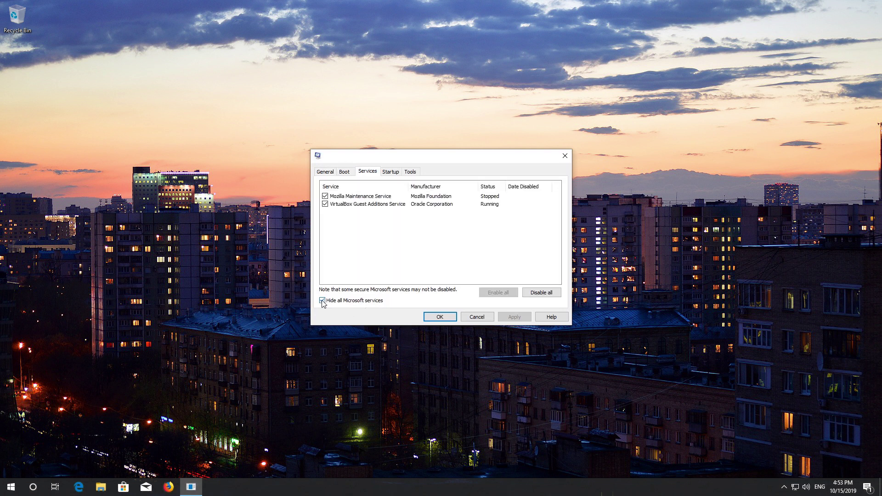
click(551, 296)
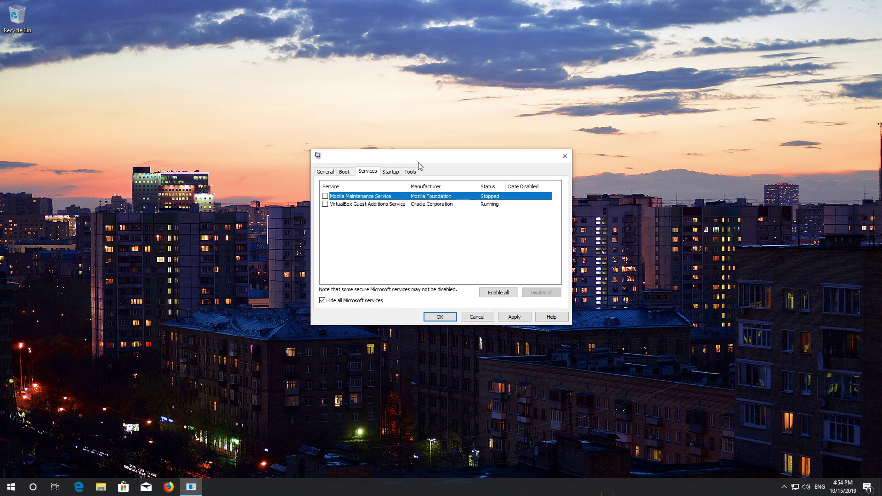
click(390, 173)
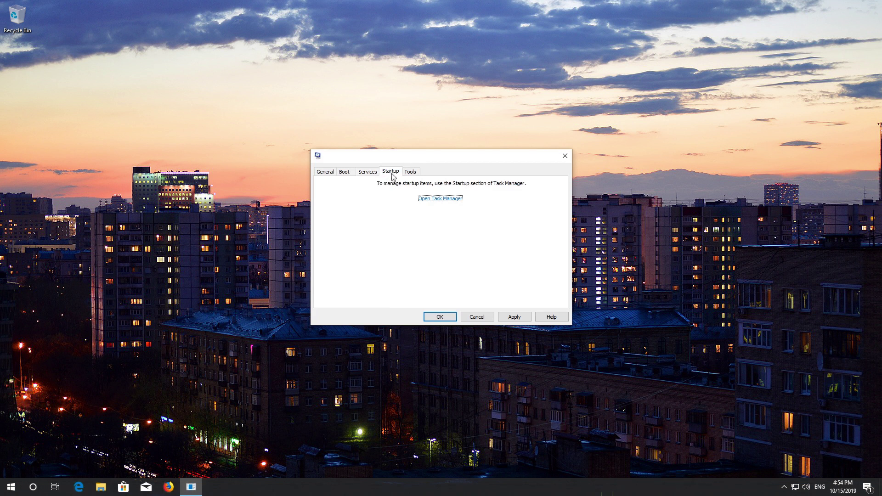
- Disable the Microsoft OneDrive and Windows Security startup items in Task Manager, then close it
click(449, 199)
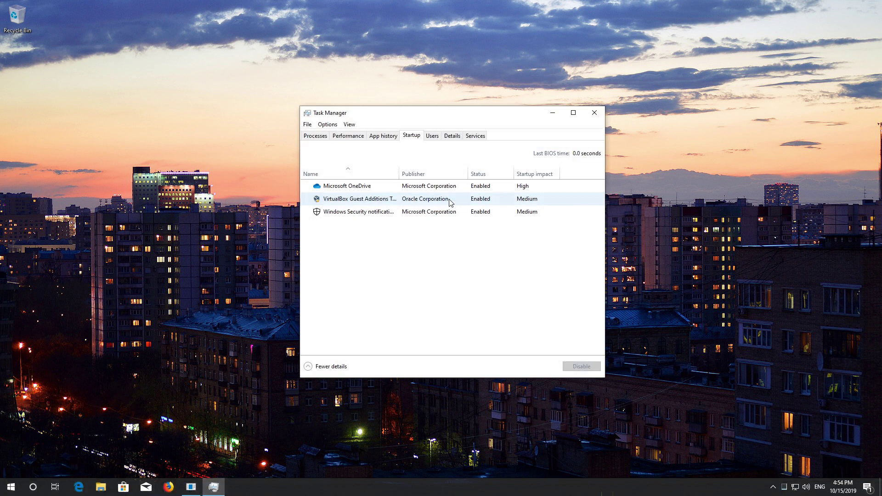
right_click(358, 192)
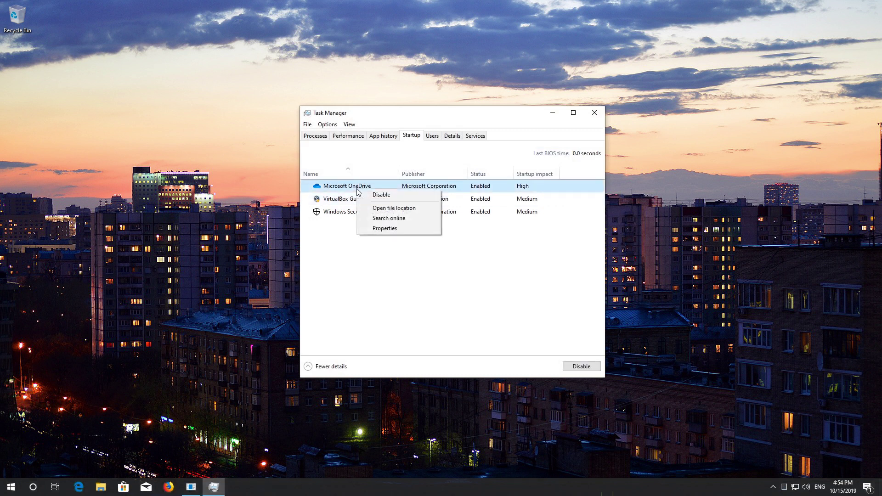
click(410, 196)
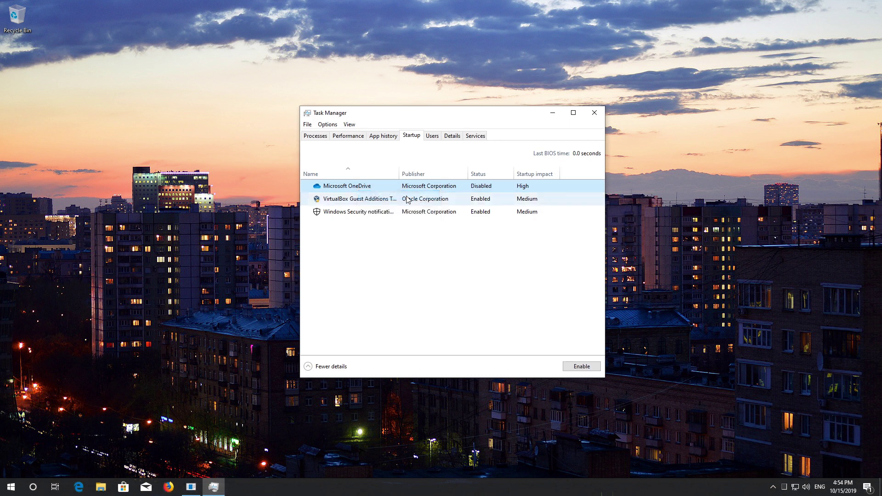
click(364, 214)
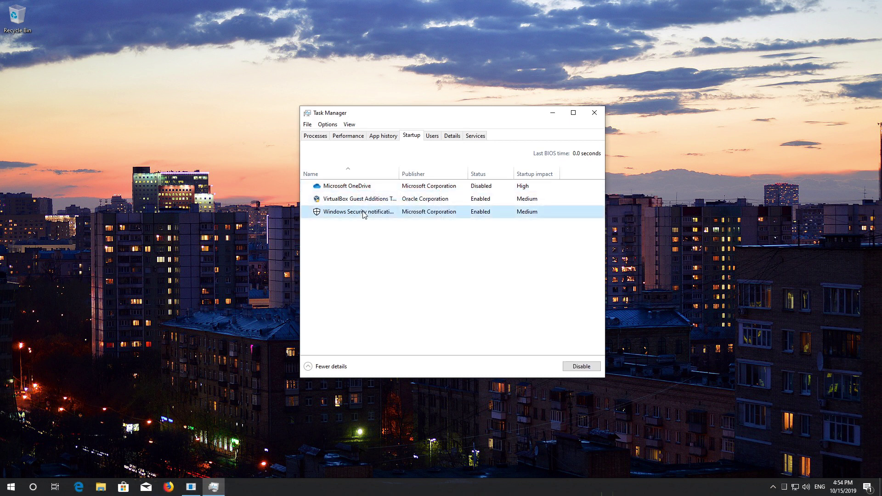
right_click(364, 214)
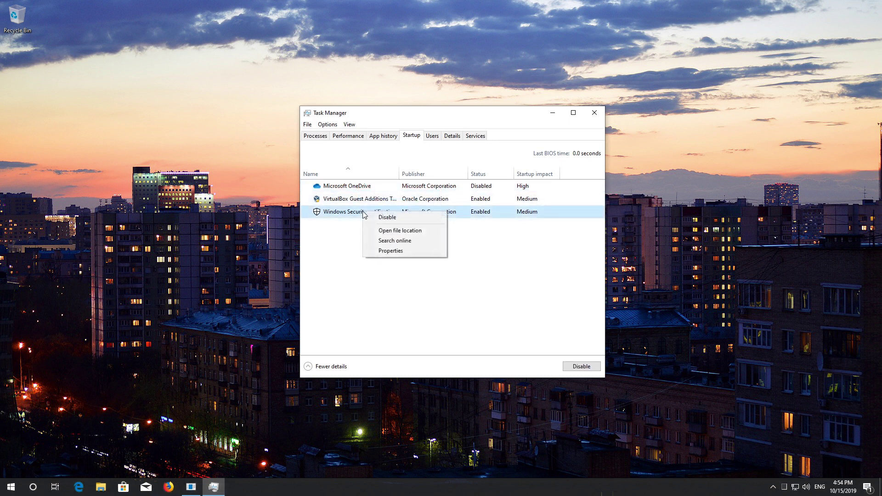
click(411, 219)
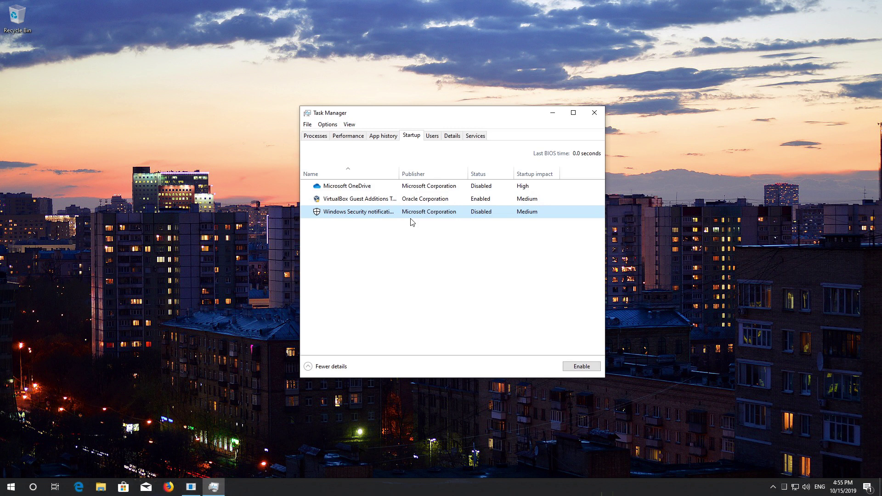
click(591, 120)
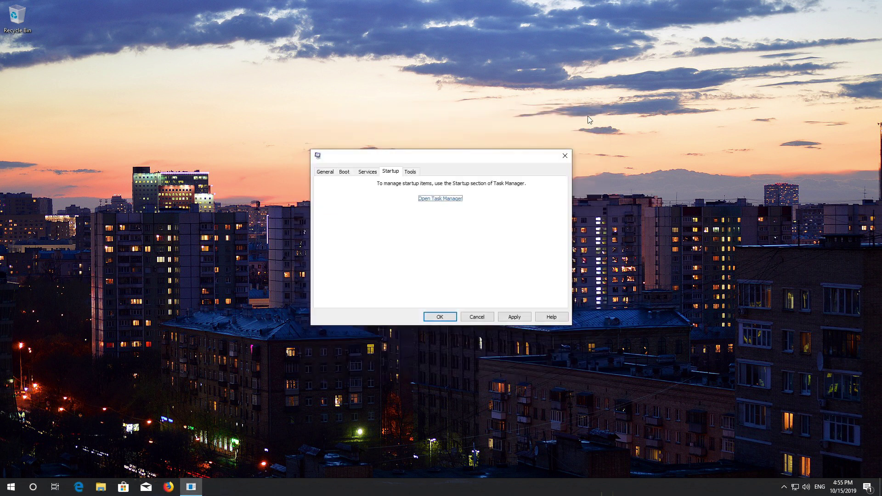
- Apply and confirm the System Configuration changes, then choose Restart
click(515, 317)
click(440, 317)
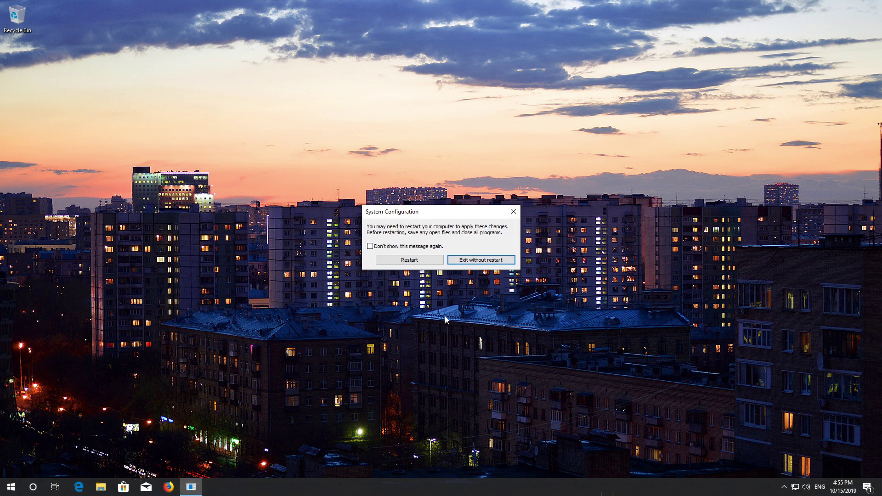
click(409, 260)
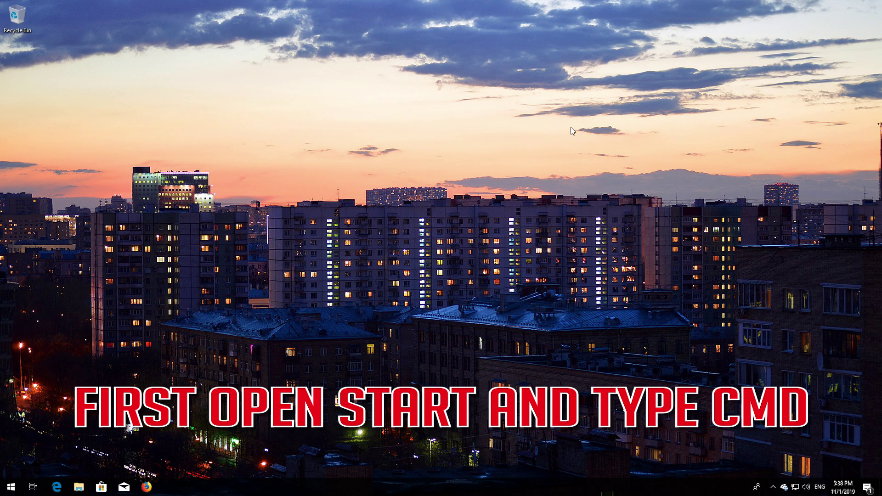
- Search cmd in Start and run Command Prompt as administrator
key(super)
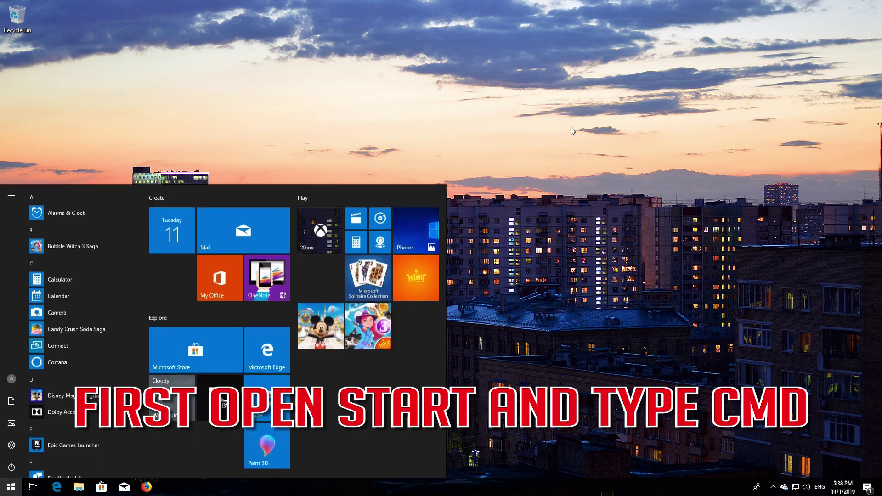
text(cmd)
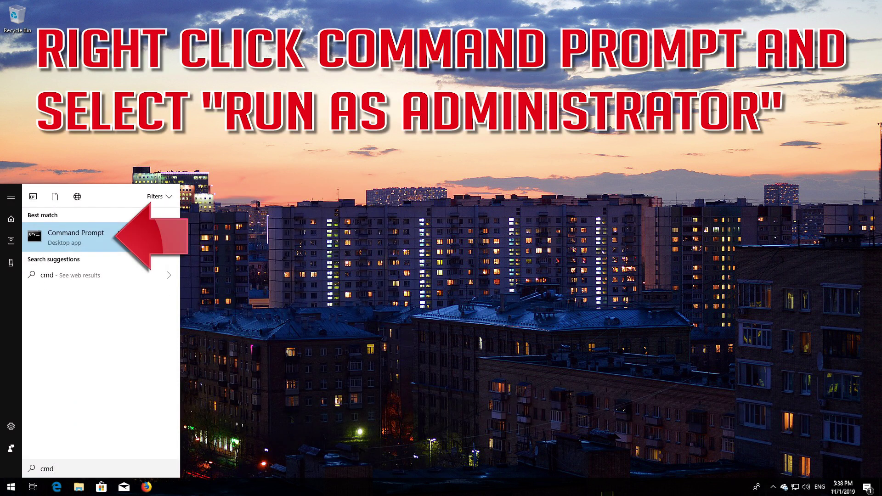
right_click(31, 233)
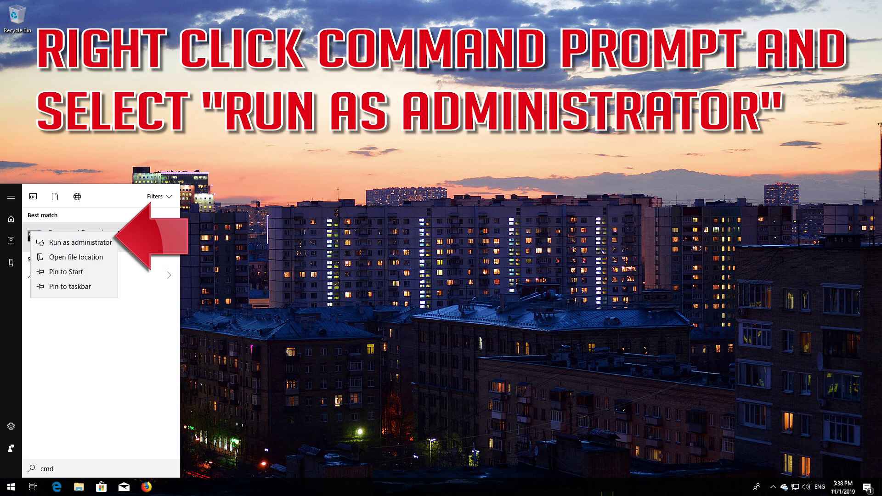
click(64, 245)
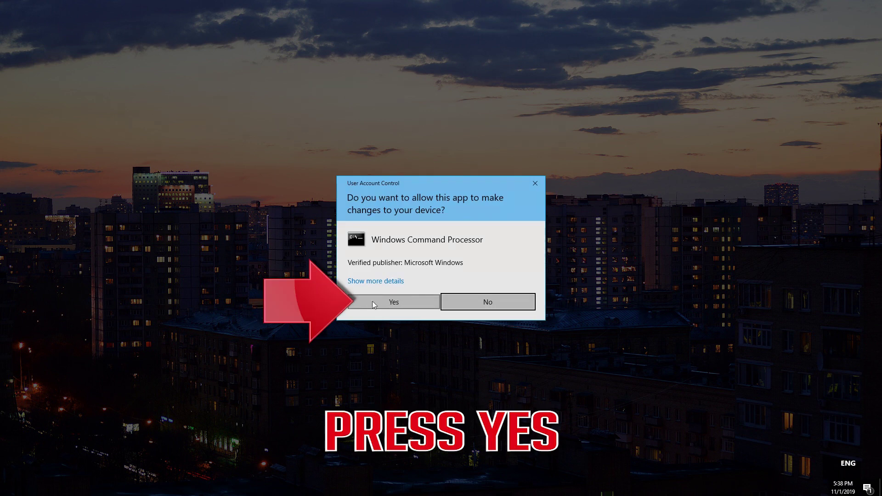
- Approve the UAC prompt, run 'SC config wuauserv start=auto', then enter 'SC config bits start=auto'
click(397, 303)
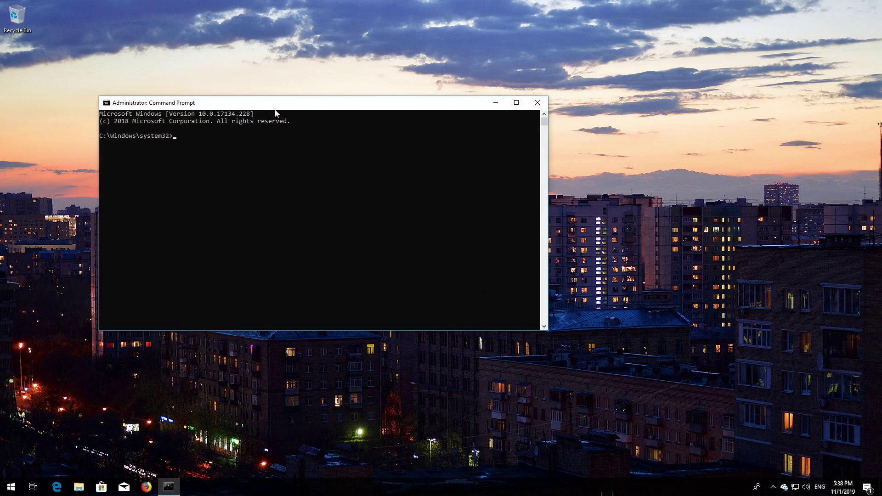
drag(276, 107, 398, 139)
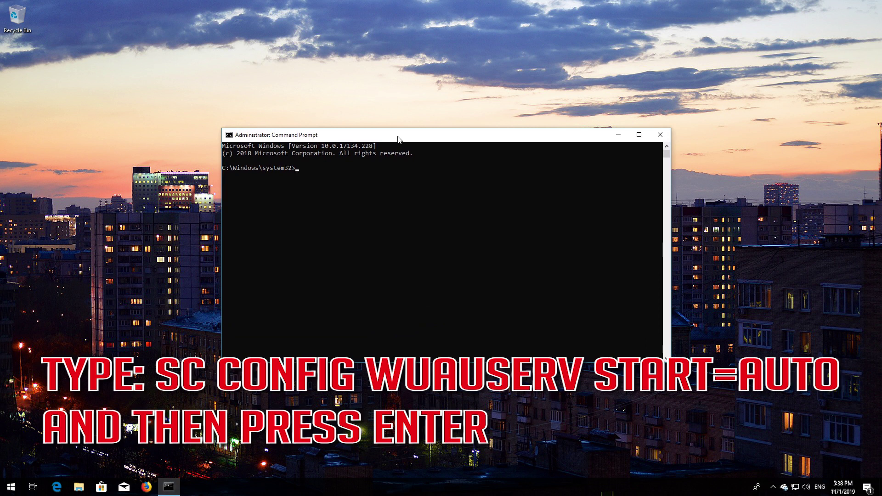
text(SC config wuauserv start=auto)
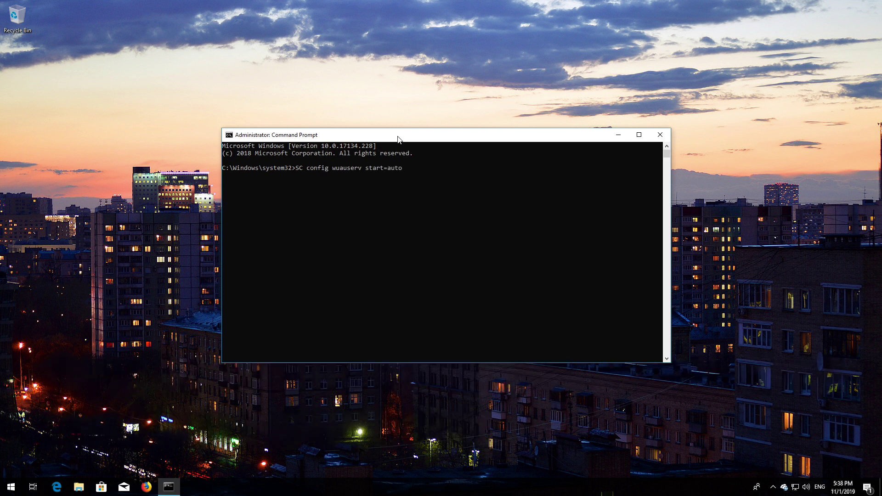
key(Return)
text(SC)
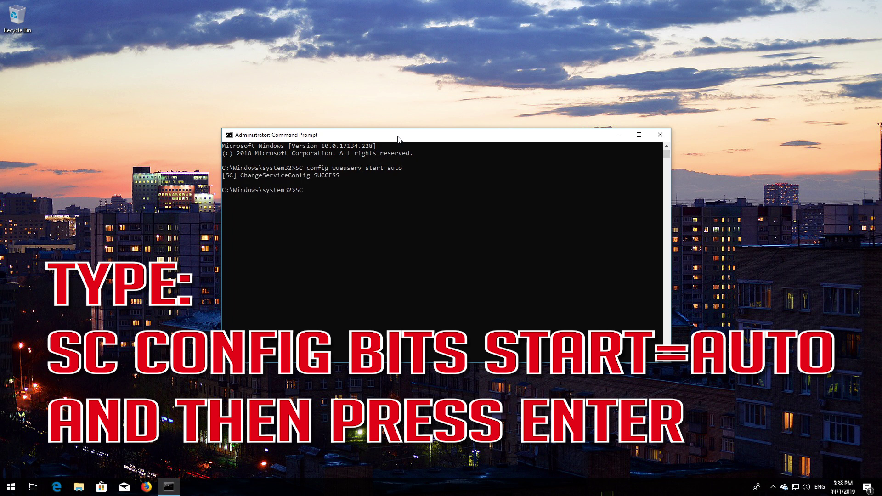
text( config bits start=auto)
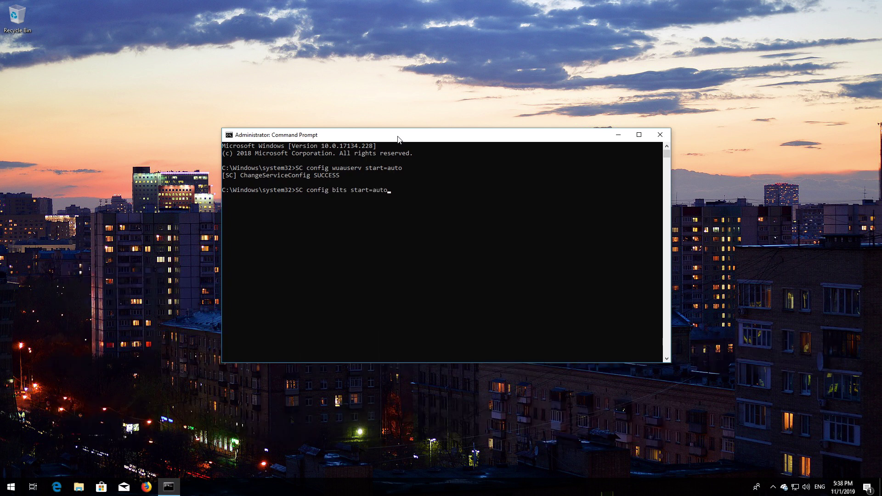
- Set bits, cryptsvc and trustedinstaller to start=auto, then exit Command Prompt
key(Return)
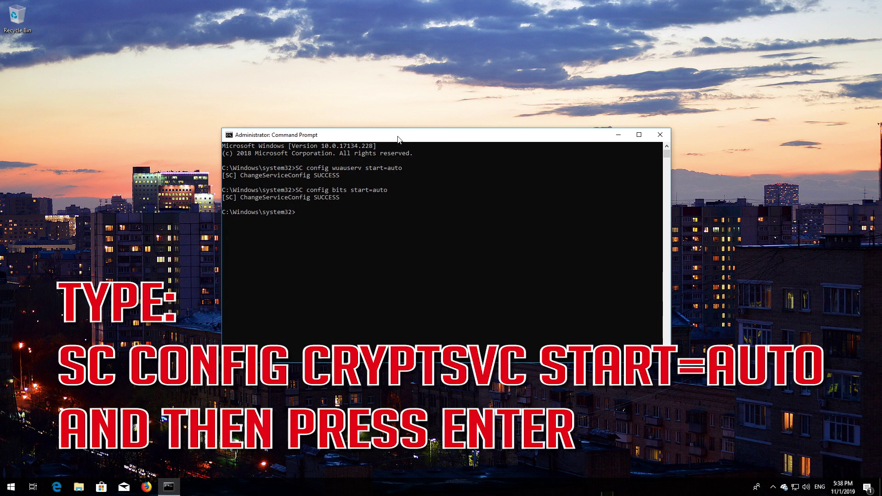
text(SC config cryptsvc start=auto)
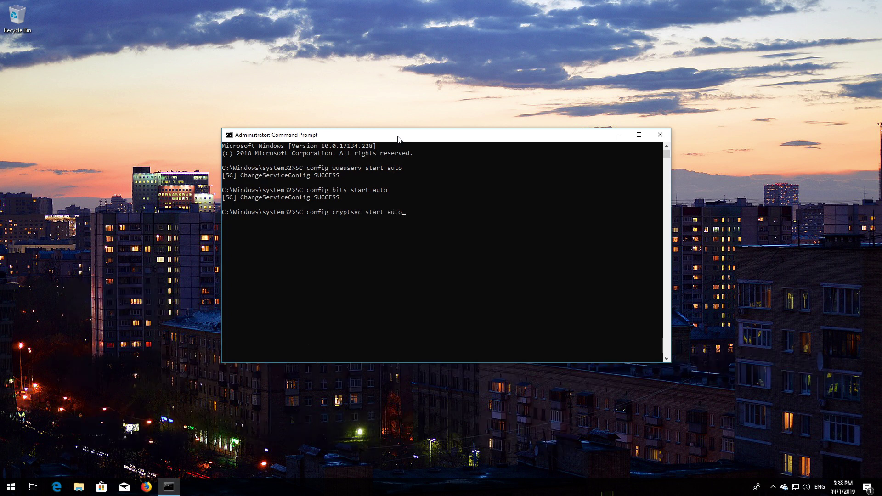
key(Return)
text(SC)
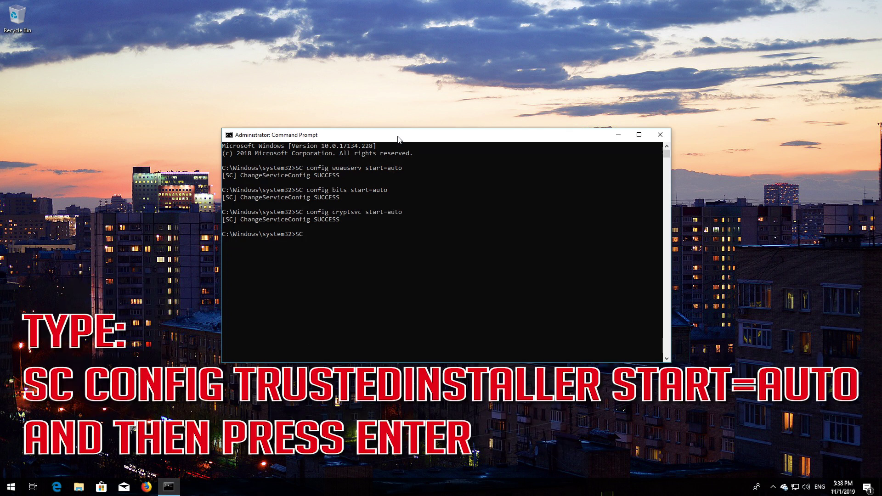
text( config trustedinstaller start=auto)
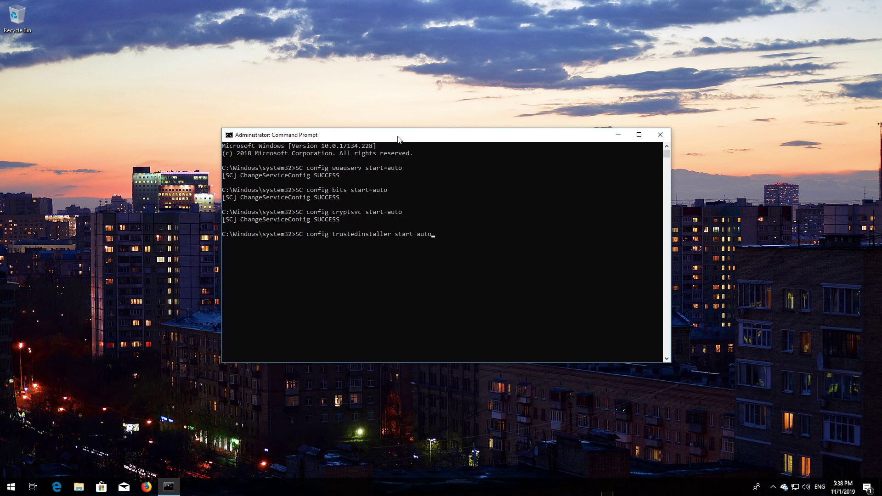
key(Return)
text(e)
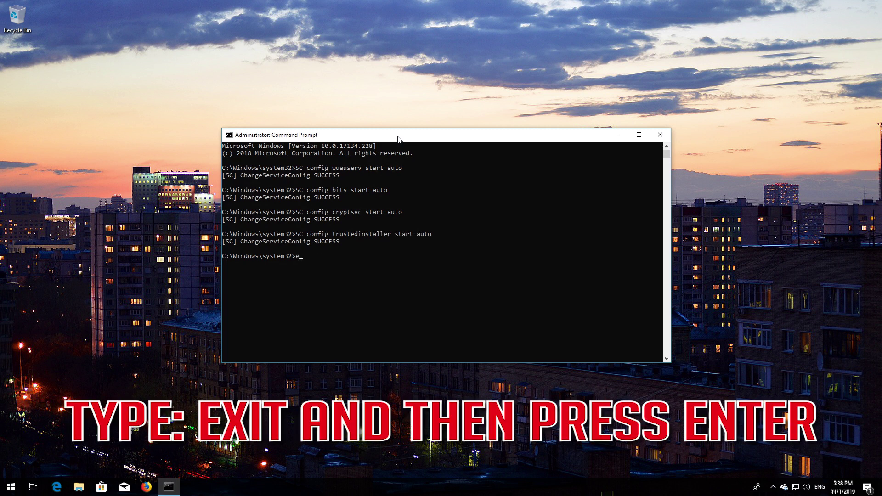
text(xit)
key(Return)
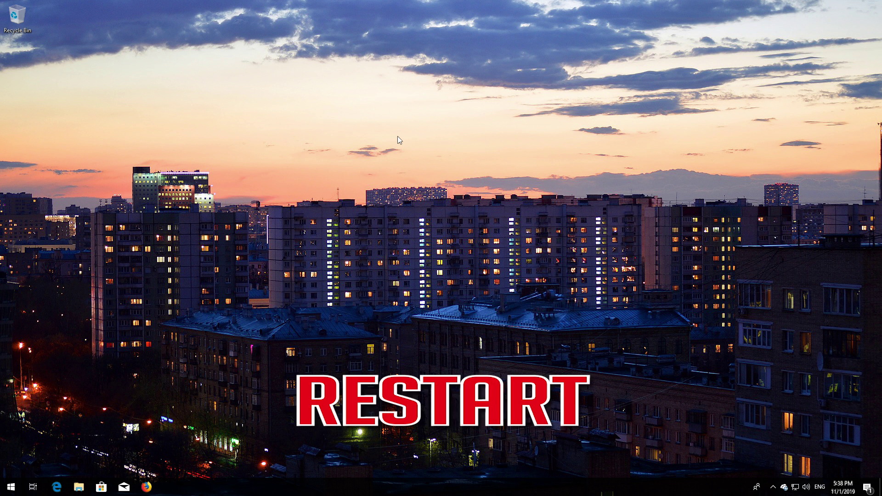
- Restart the PC from the Start menu's Power options
key(super)
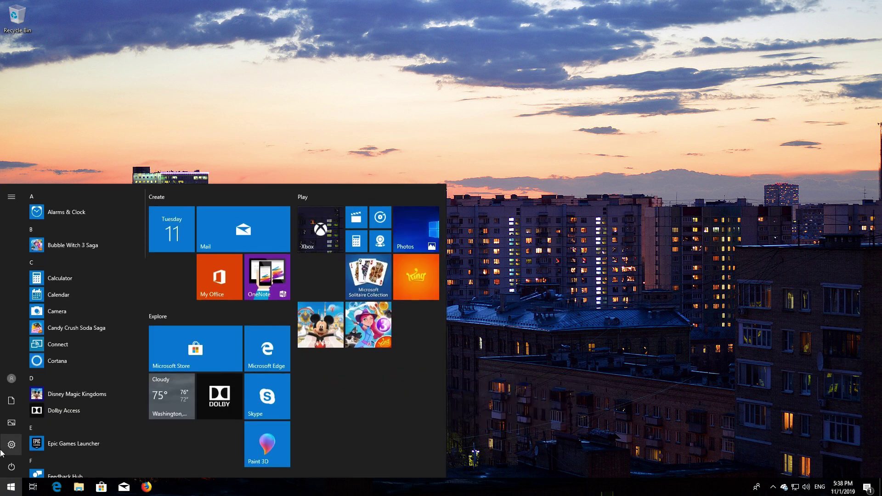
click(12, 467)
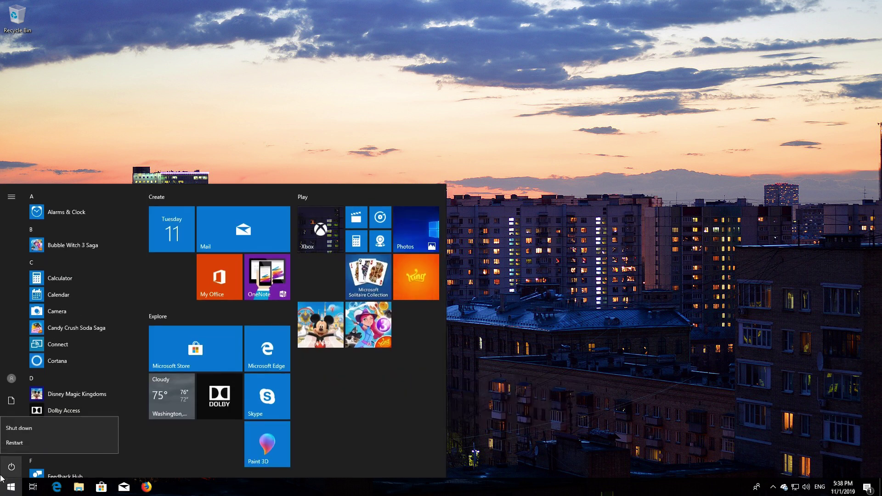
click(15, 448)
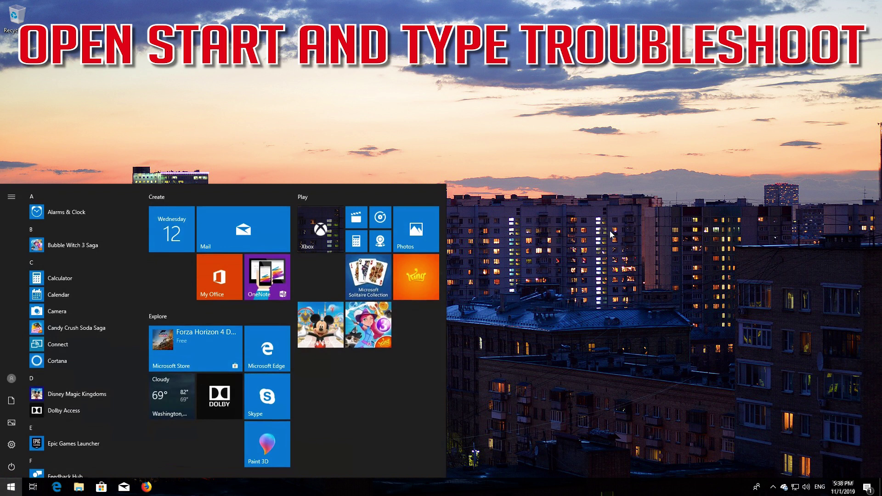
- Search troubleshoot in Start and run the Windows Update troubleshooter
text(tro)
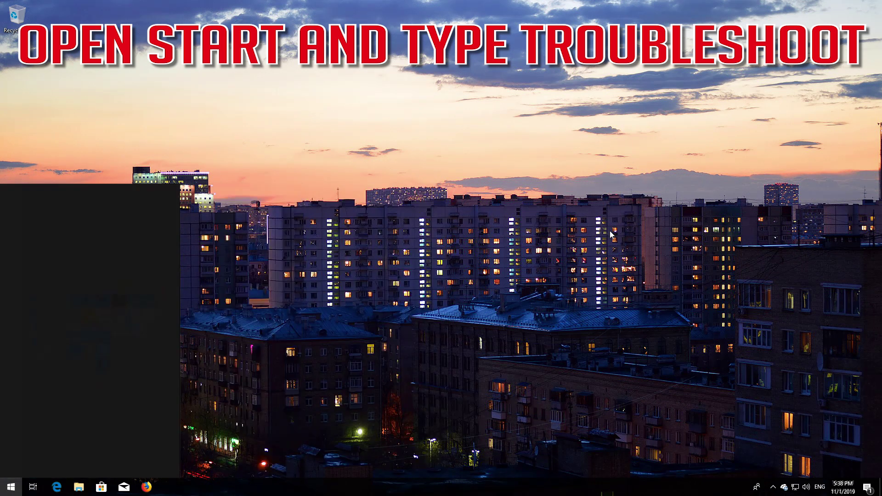
text(ublesh)
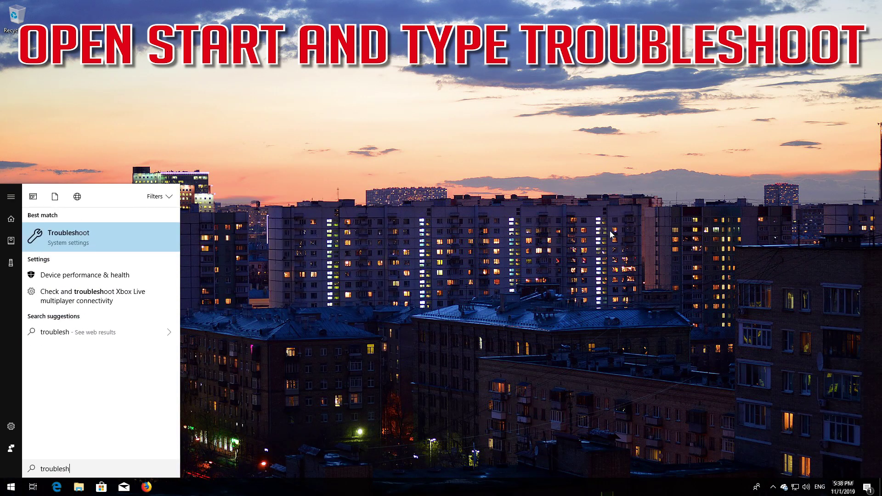
text(oot)
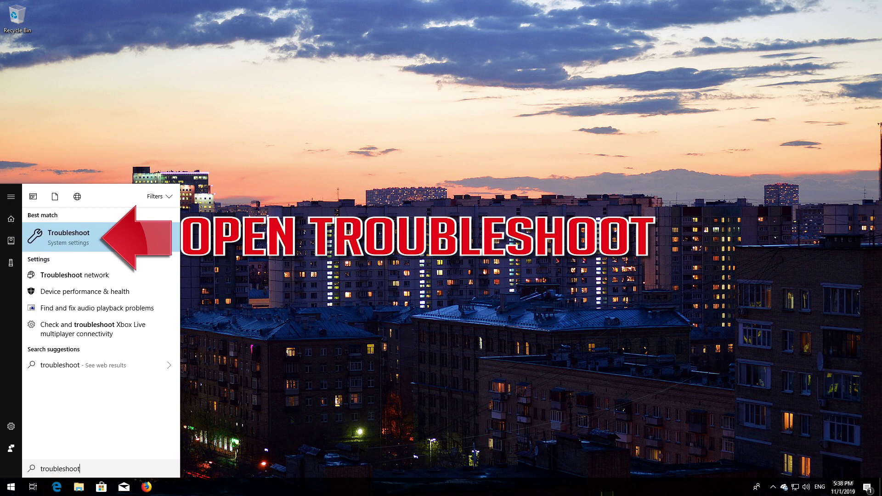
click(65, 237)
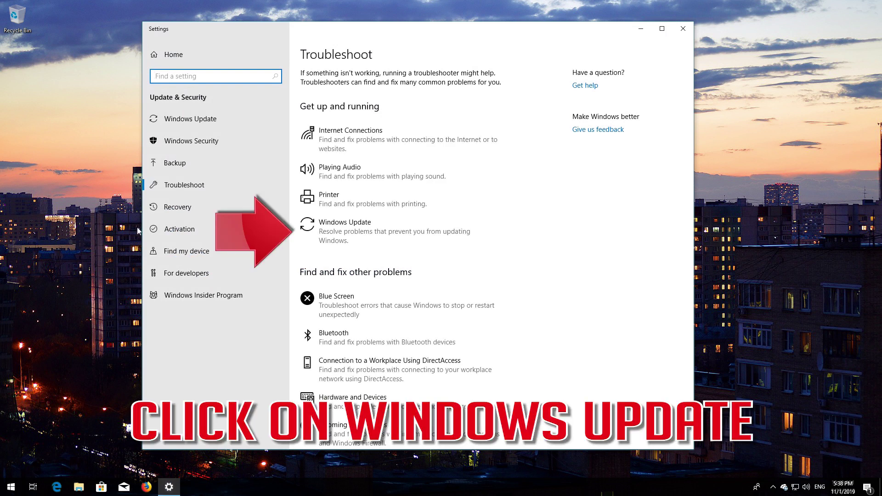
click(373, 235)
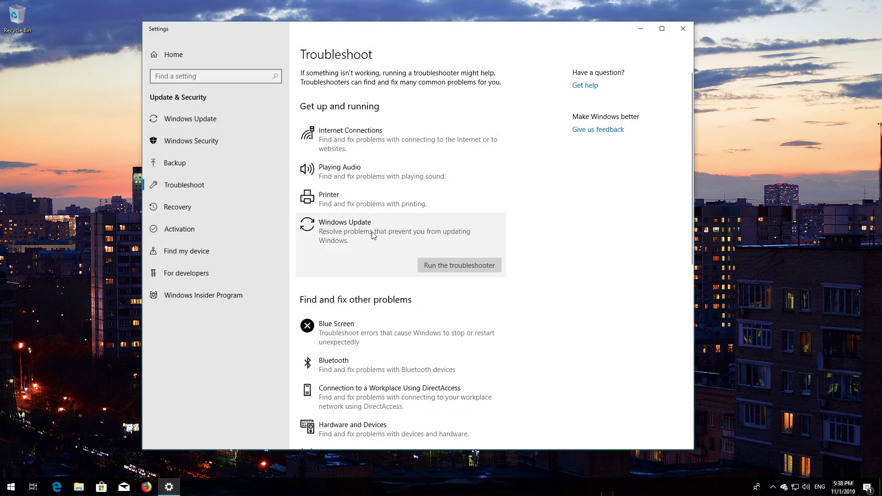
click(453, 269)
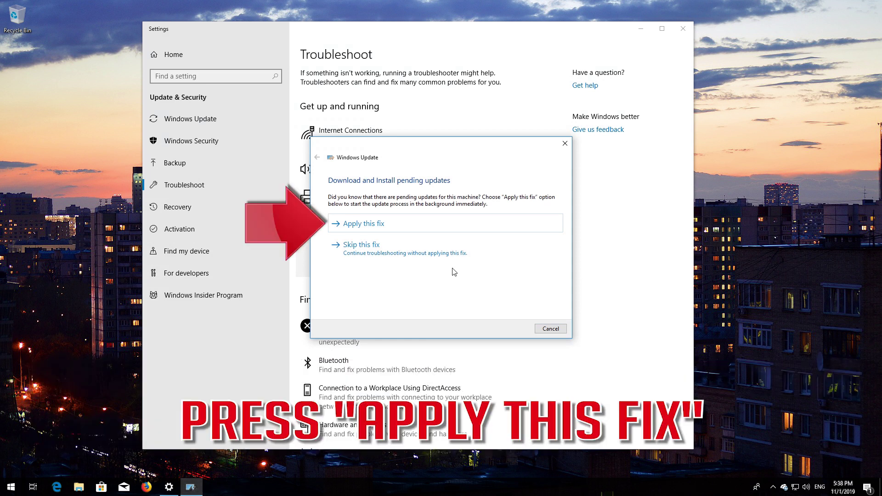
- Apply the pending-updates fix and close the finished troubleshooter
click(392, 226)
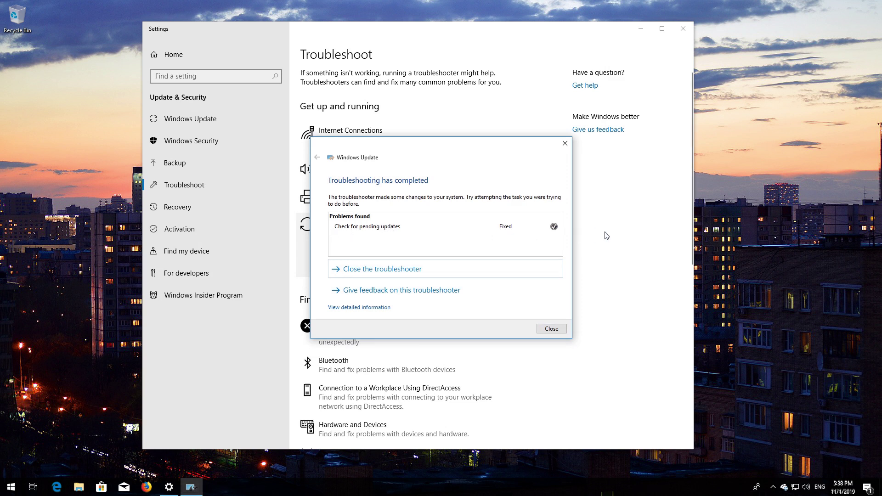
click(553, 328)
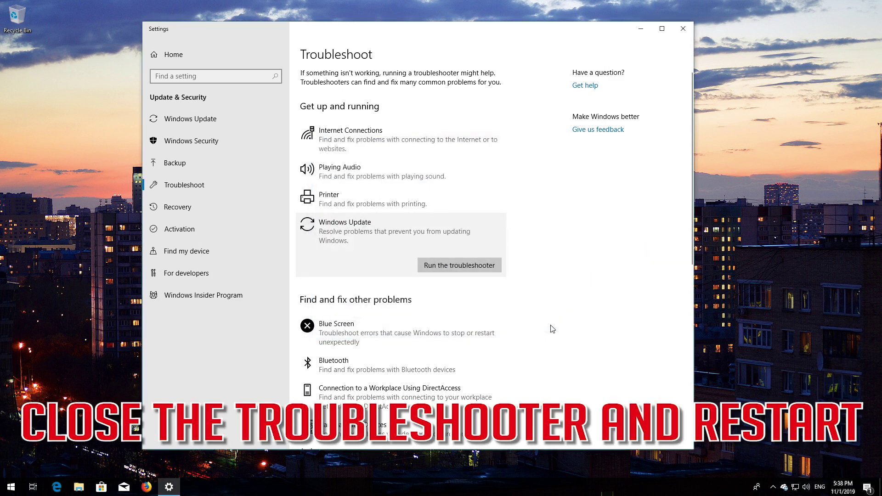
- Close Settings and restart the PC from the Start menu's power options
click(684, 29)
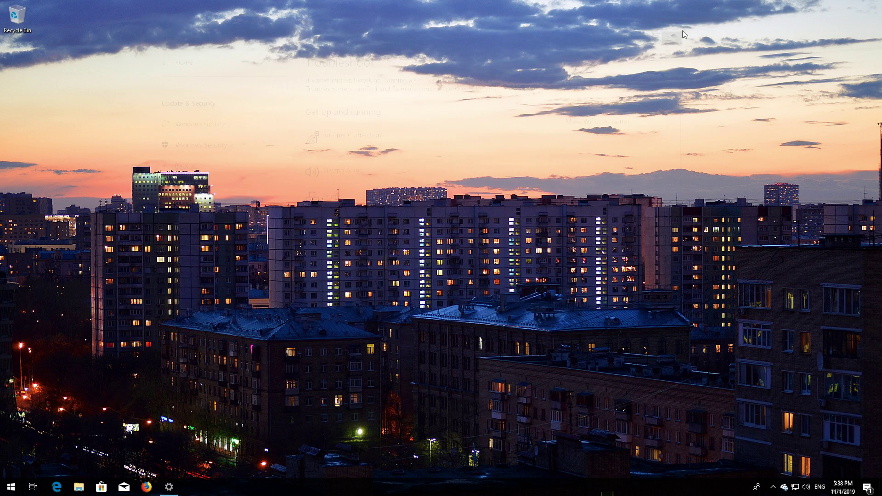
click(11, 487)
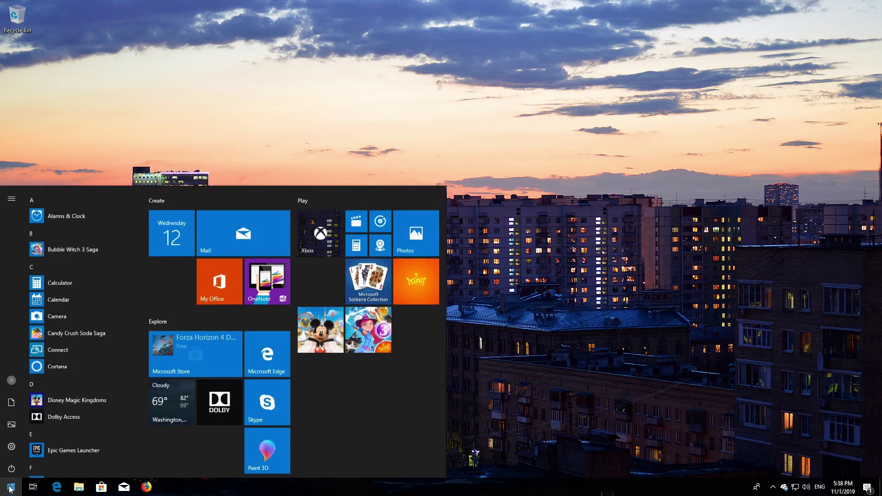
click(11, 466)
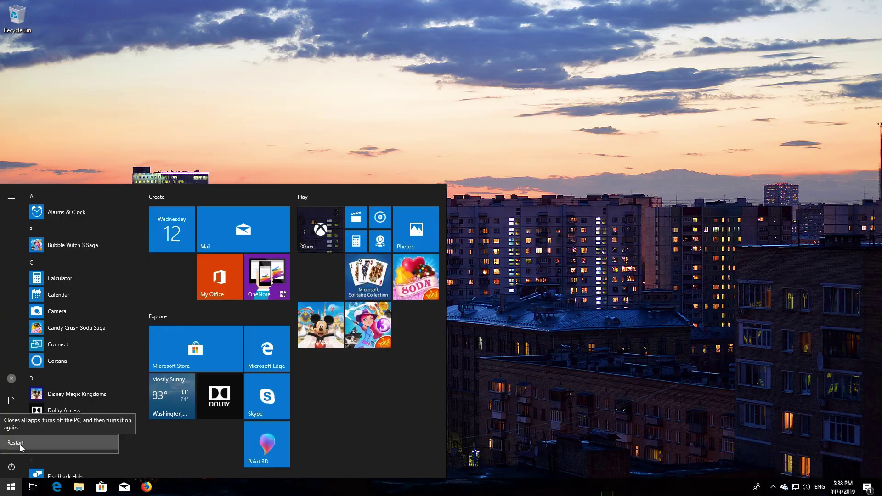
click(21, 444)
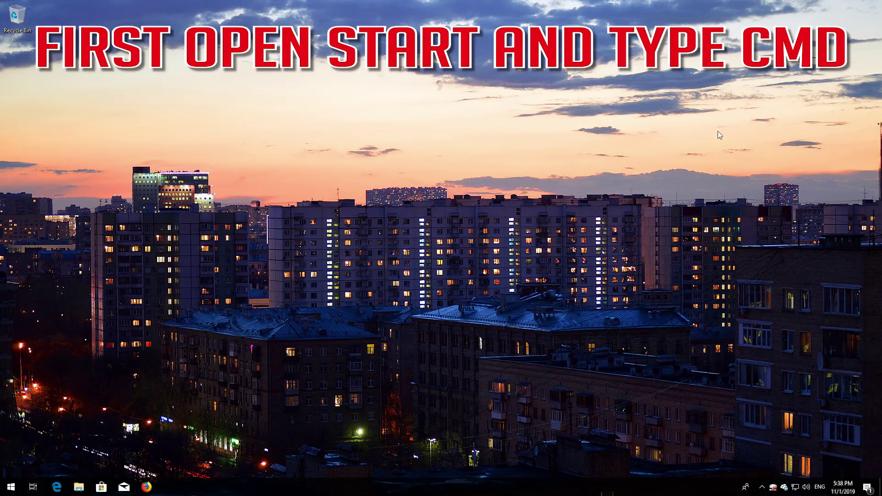
- Search for cmd, run Command Prompt as administrator and approve the User Account Control prompt
key(super)
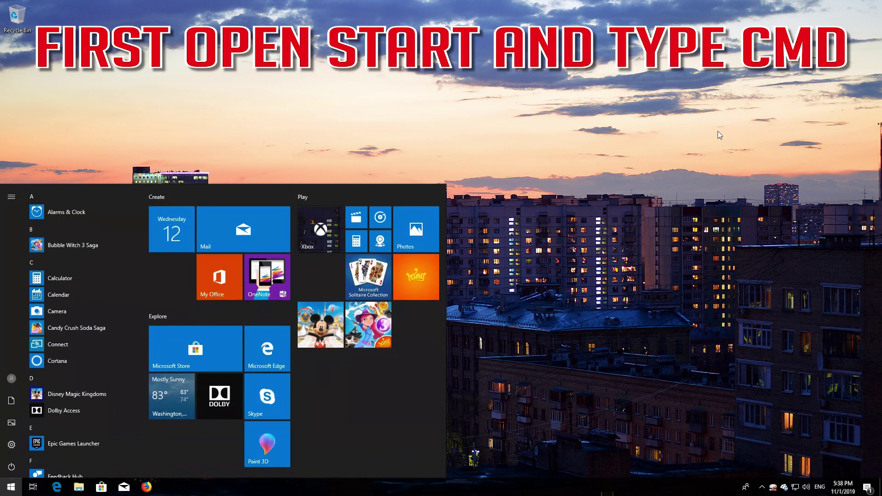
text(cmd)
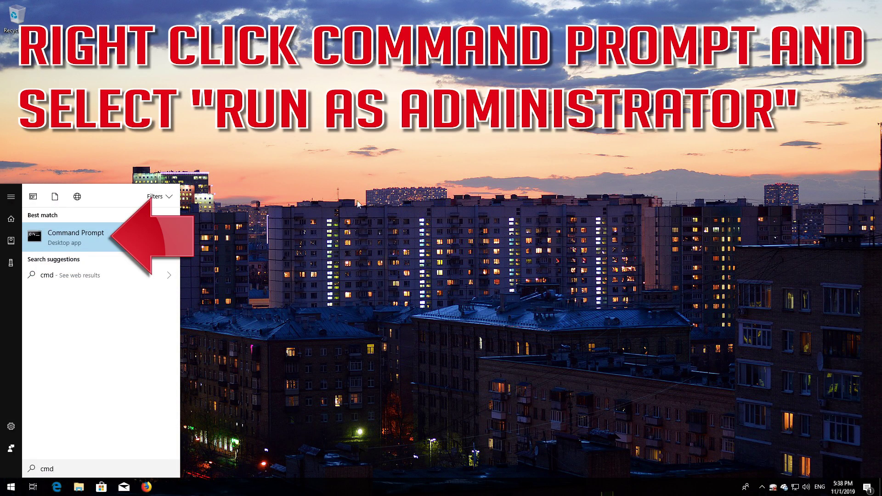
right_click(93, 239)
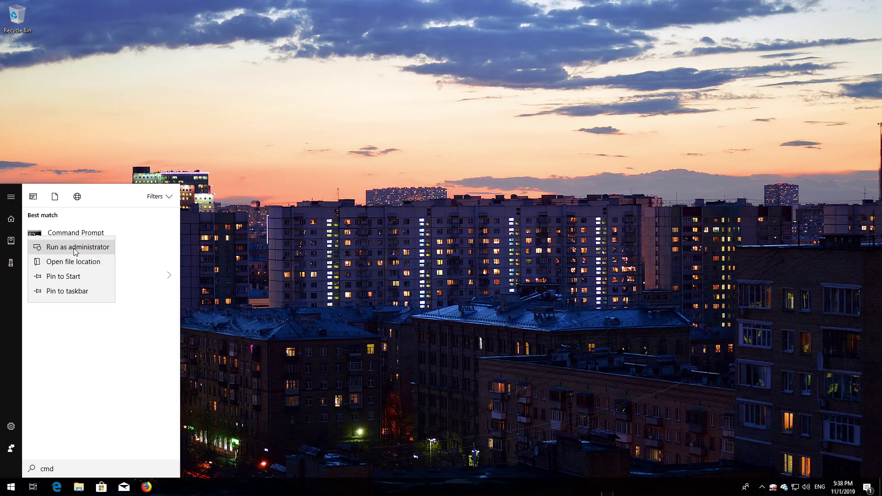
click(75, 248)
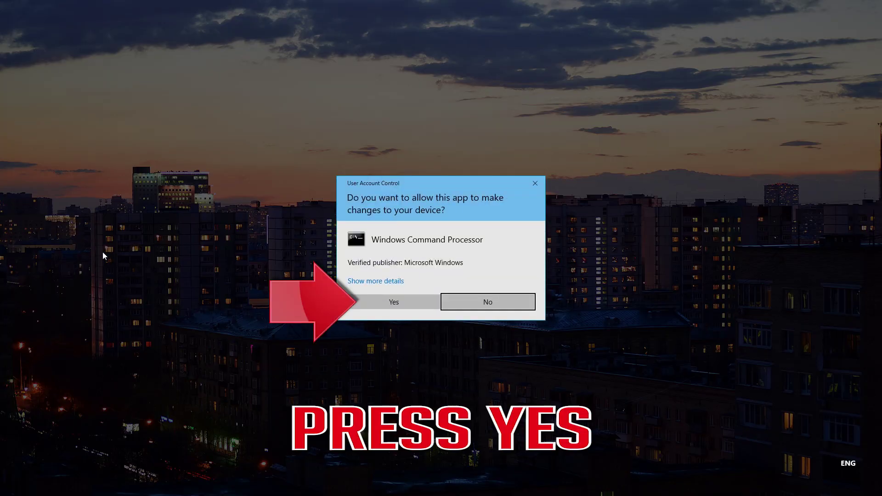
click(393, 305)
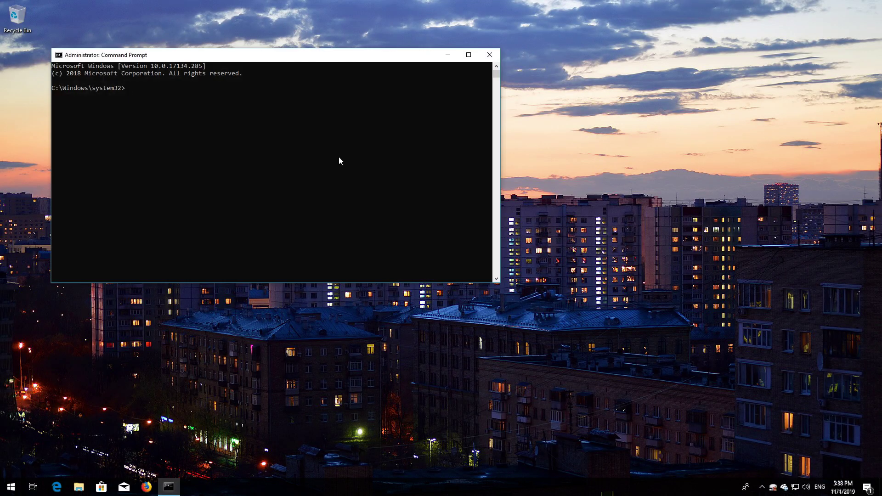
- Stop the wuauserv, cryptSvc, bits and msiserver services with net stop commands
drag(270, 57, 506, 119)
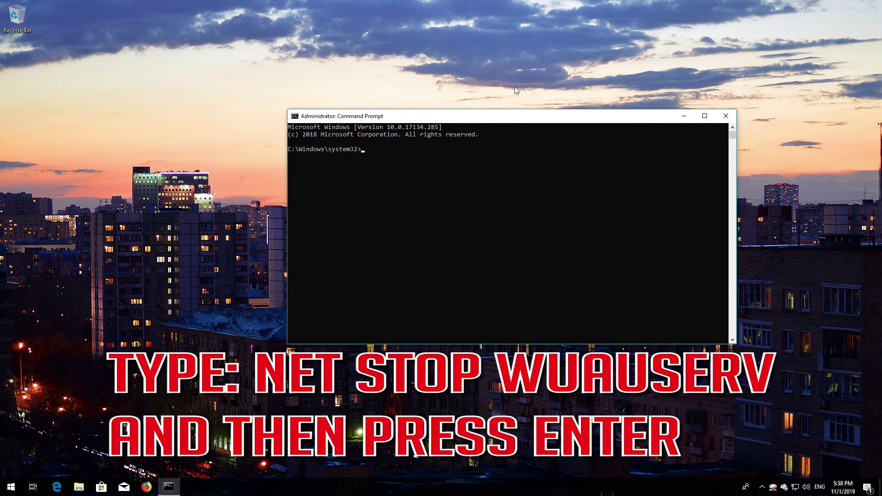
text(net stop wuauserv)
key(Return)
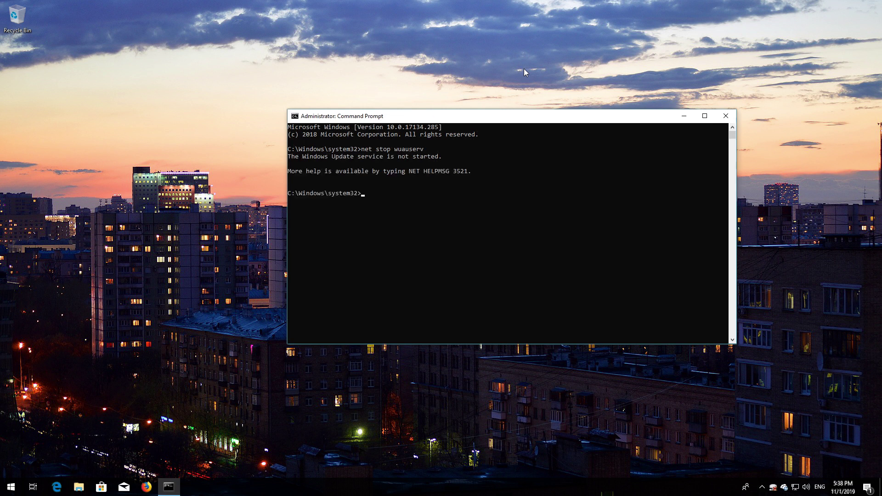
text(net st)
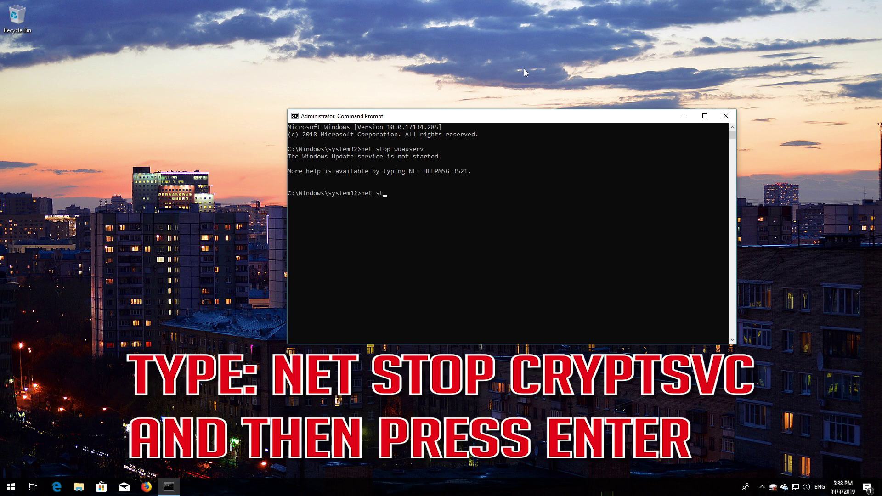
text(op cryptSVC)
key(Return)
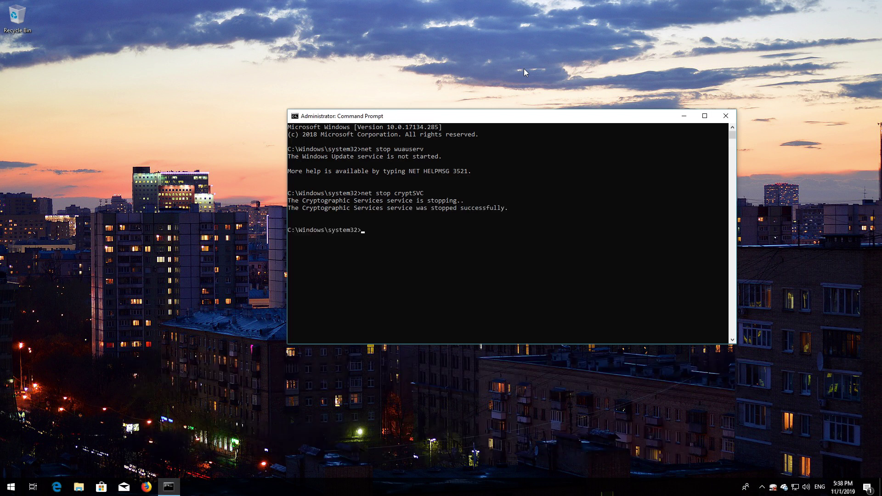
text(t)
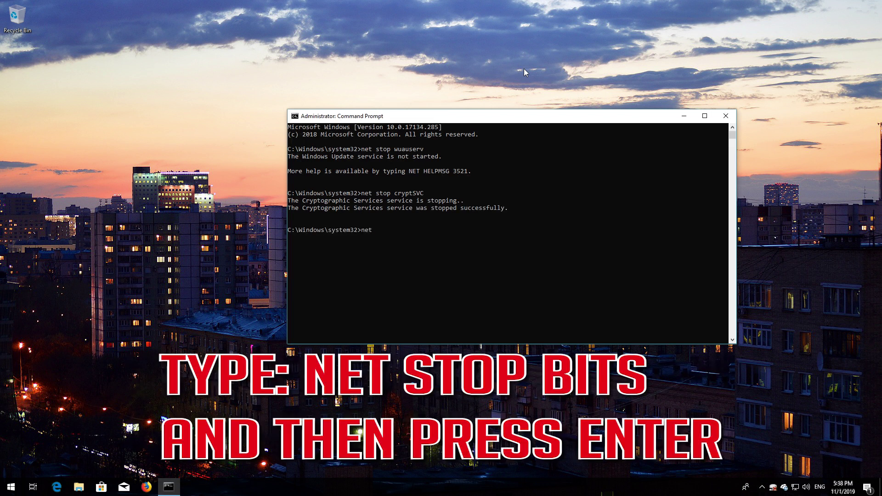
text( stop bits)
key(Return)
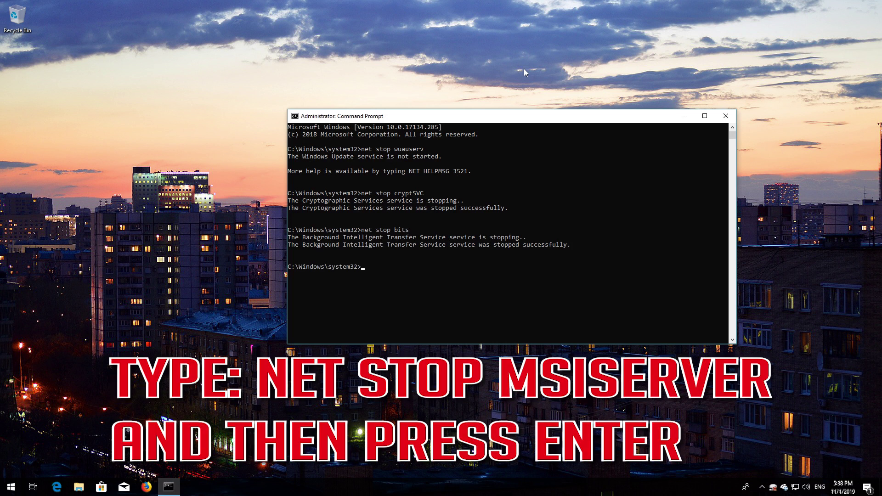
text(net stop msiserver)
key(Return)
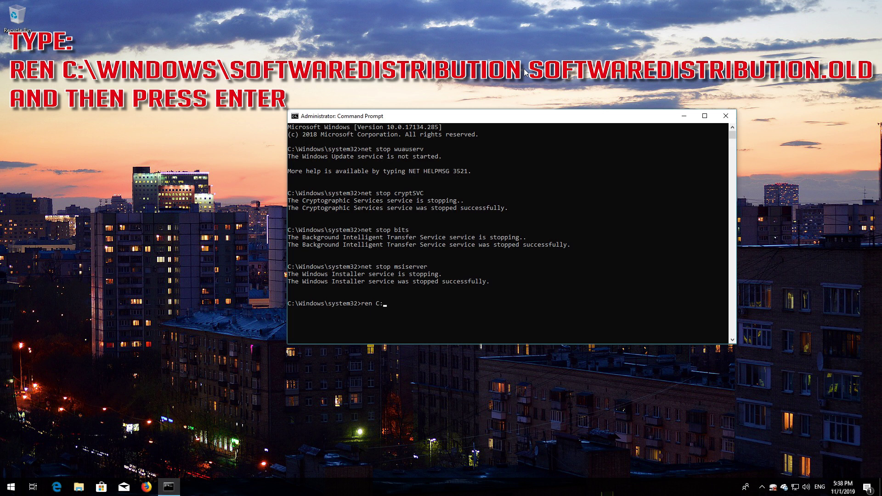
- Rename C:\Windows\SoftwareDistribution to SoftwareDistribution.old and System32\catroot2 to catroot2.old
text(\Windows\SoftwareDistribution Software)
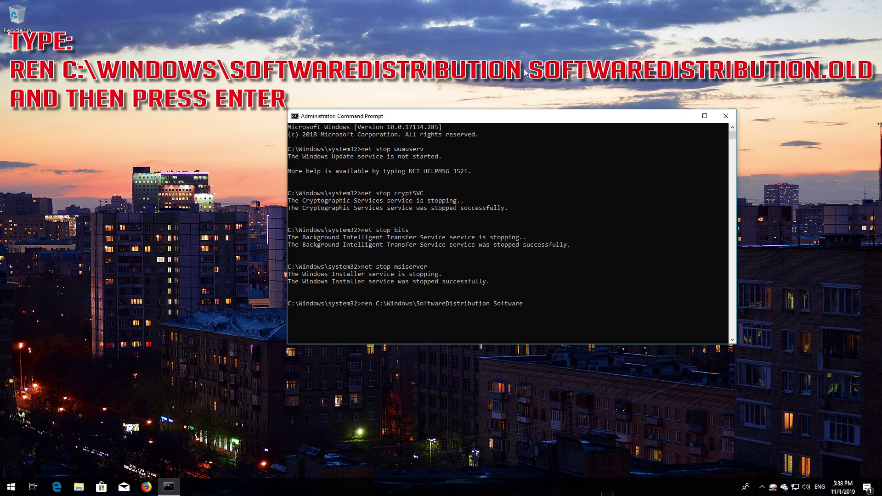
text(Distribution.old)
key(Return)
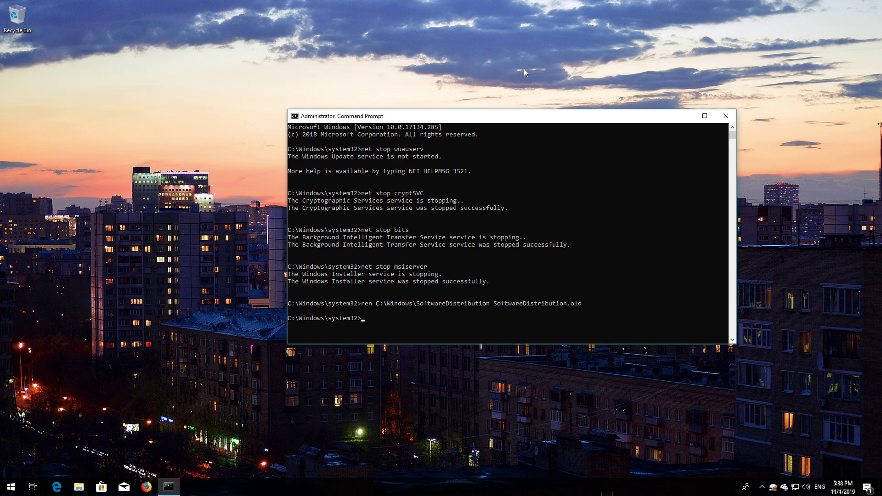
text(ren)
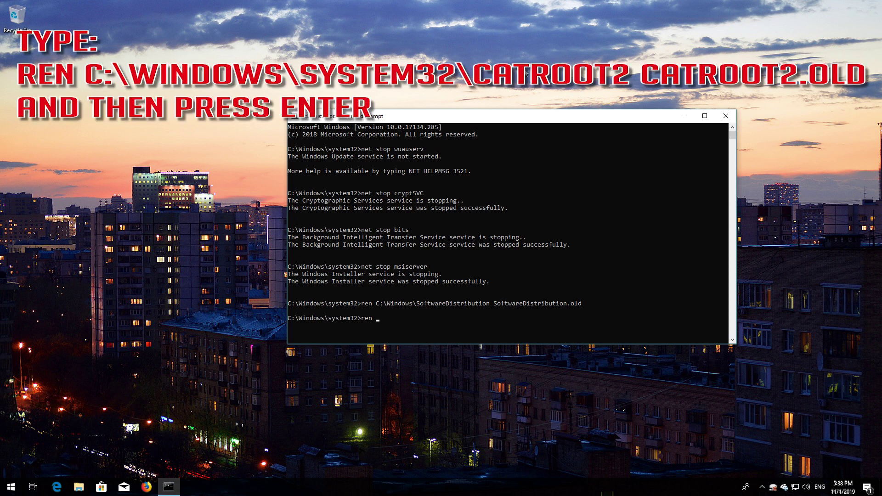
text( C:\Windows\System32\catroot2 catr)
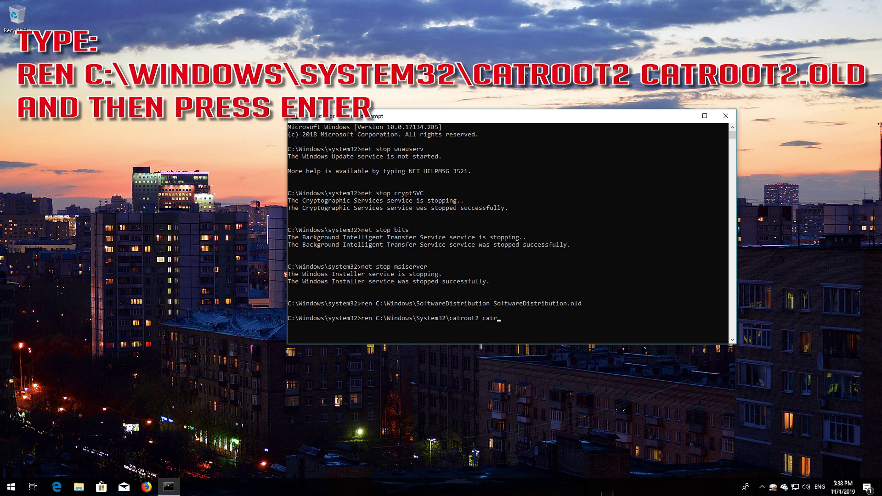
text(oot2.old)
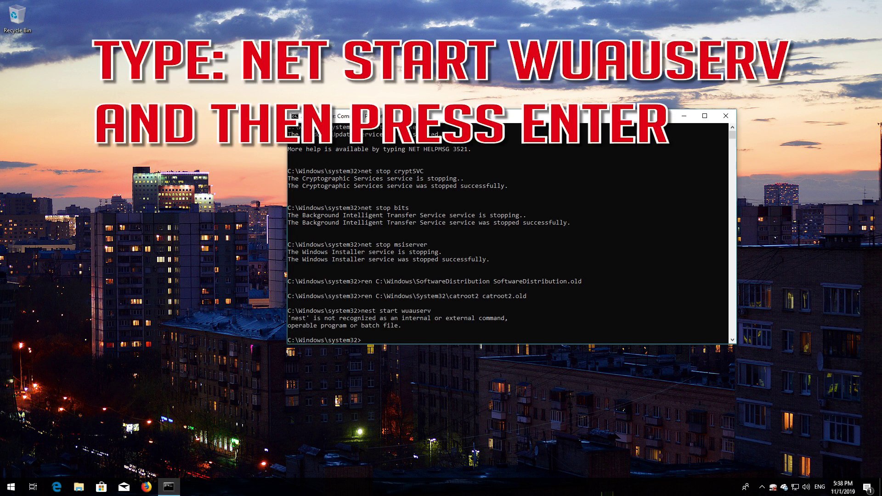
key(Up)
- Start the wuauserv, cryptSvc, bits and msiserver services again with net start
key(BackSpace)
key(Return)
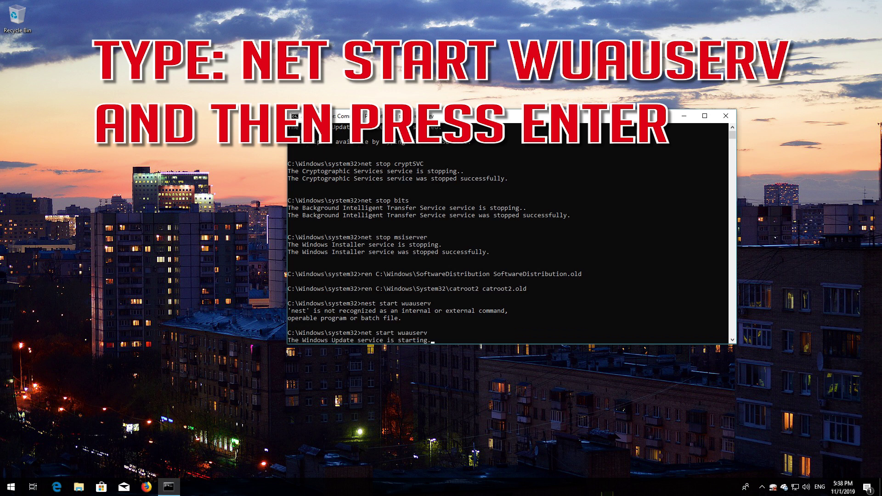
text(net)
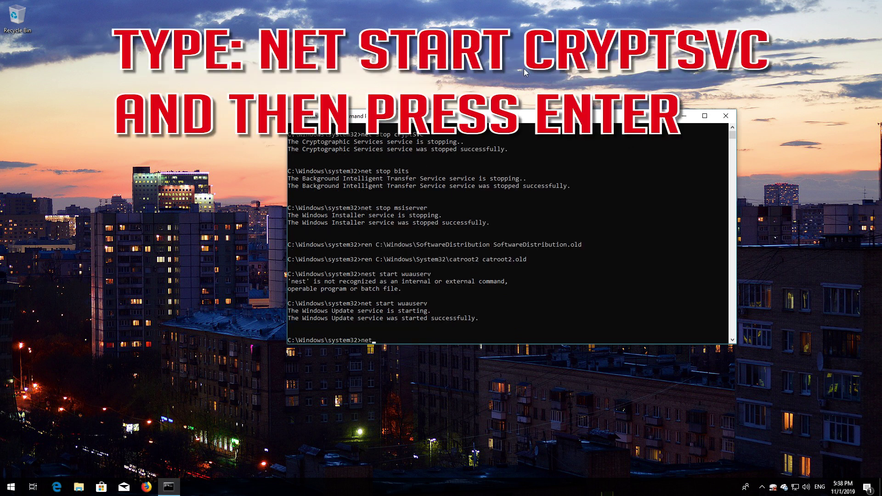
text( start cryptSVC)
key(Return)
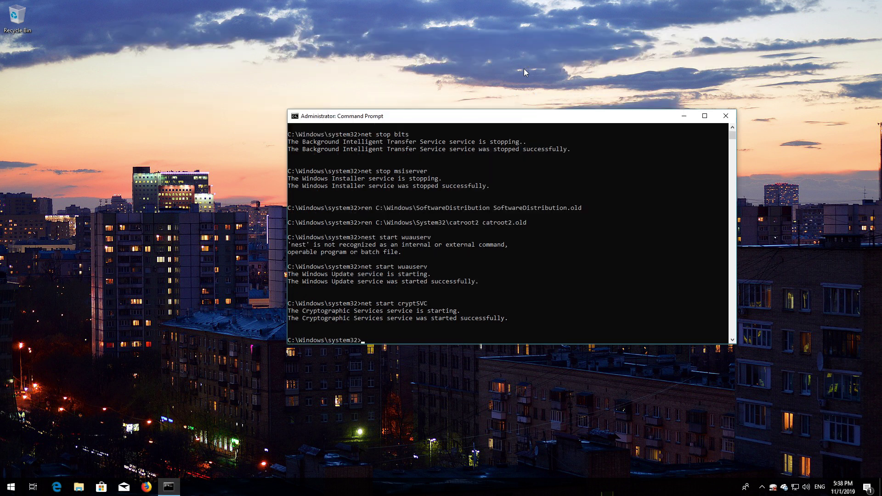
text(ne)
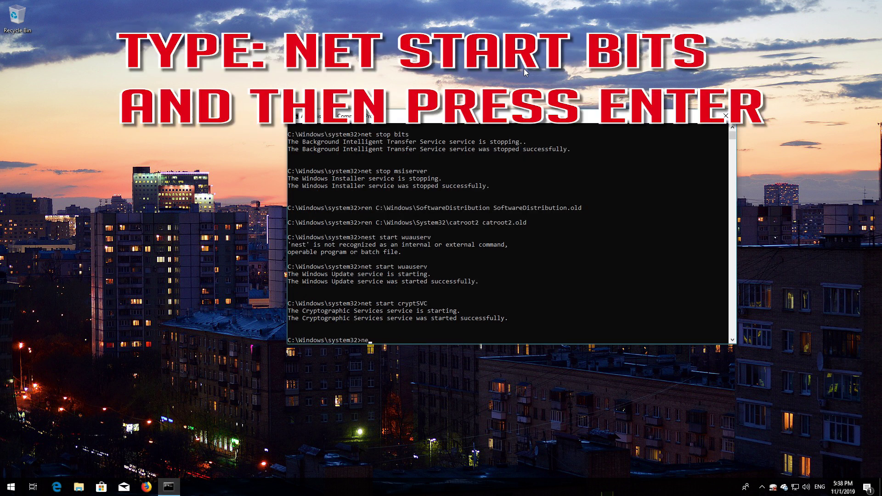
text(t start bits)
key(Return)
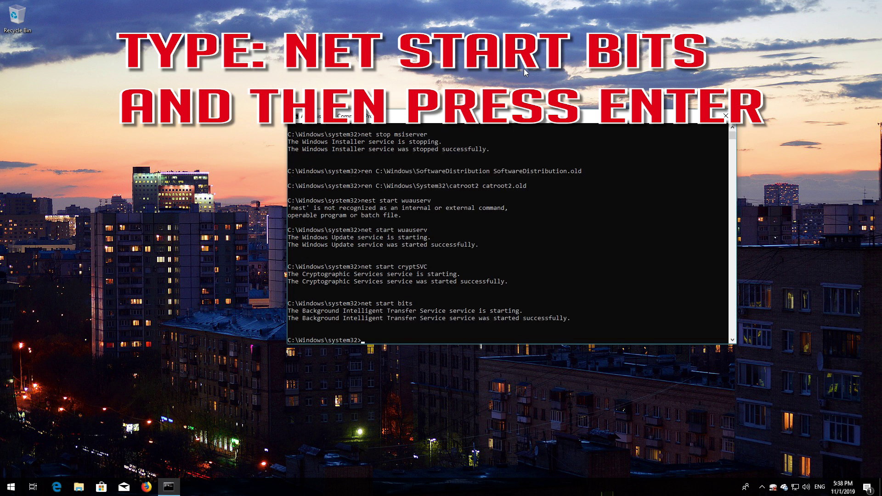
text(ne)
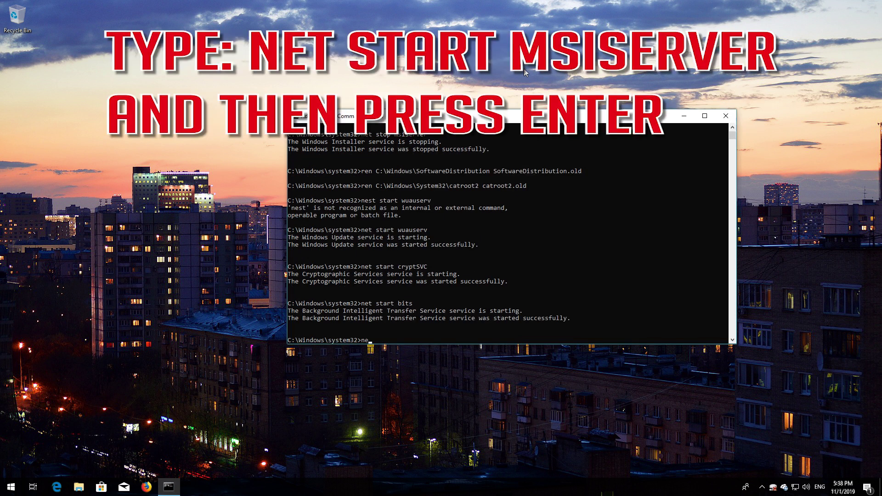
text(t start msiserver)
key(Return)
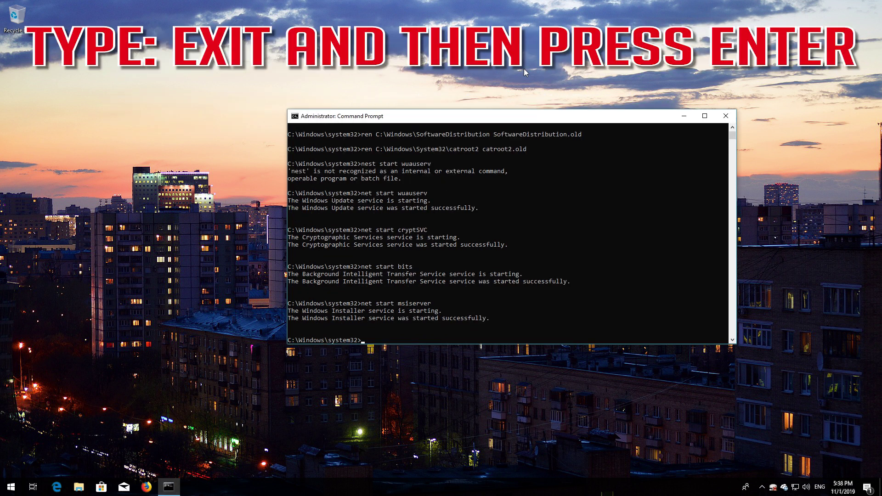
- Exit the console and restart the PC from the Start power menu
text(exit)
key(Return)
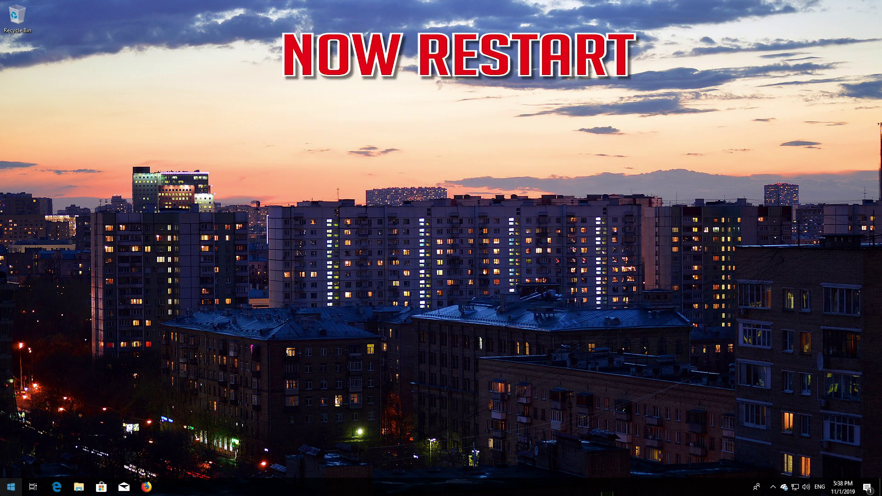
click(3, 487)
click(12, 467)
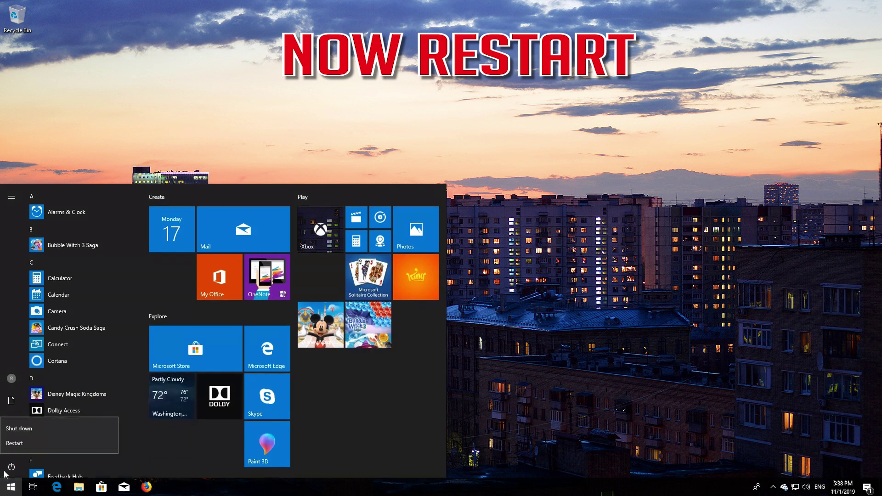
click(24, 439)
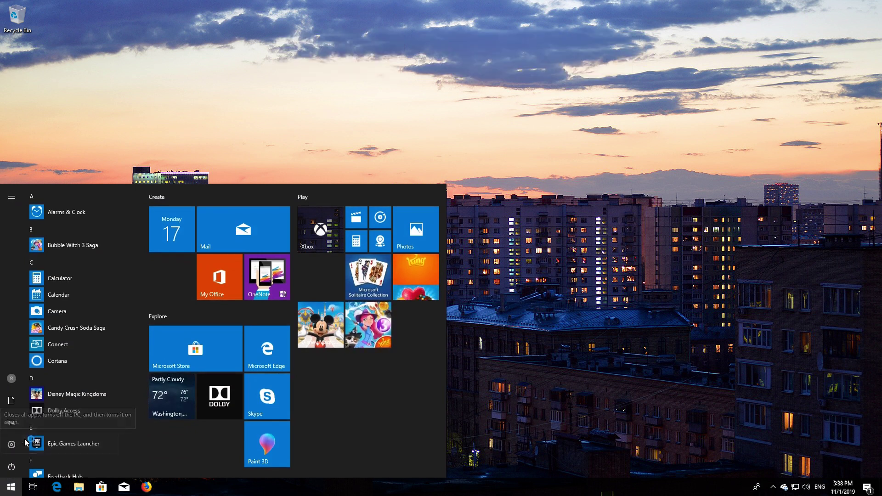